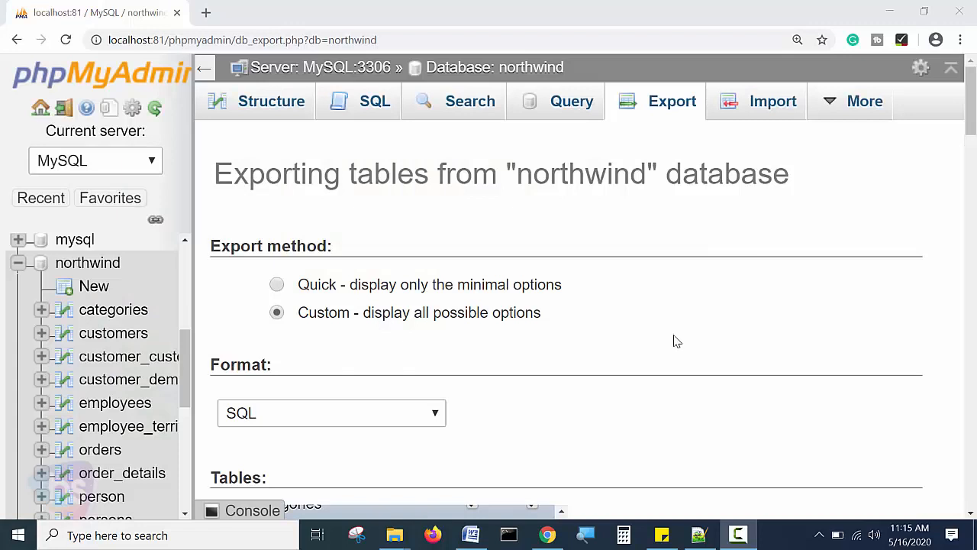
Collapse the northwind database in the navigation tree and open the page for creating a new database.
left_click(86, 267)
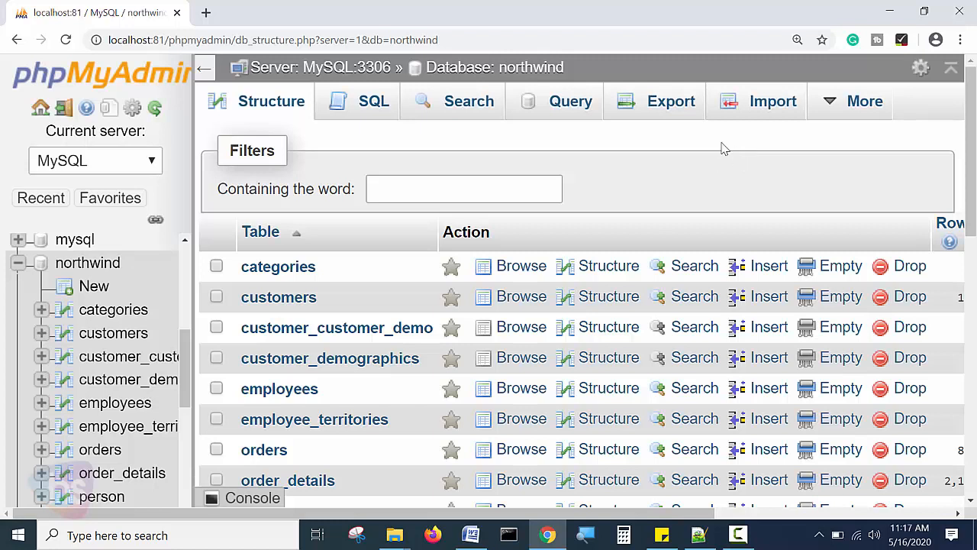
left_click(18, 262)
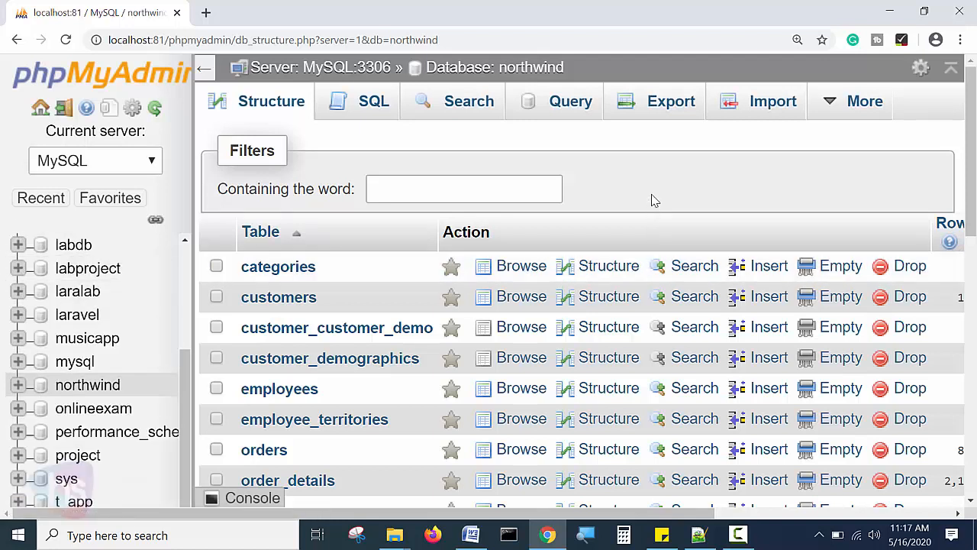
scroll(185, 309, "up", 3)
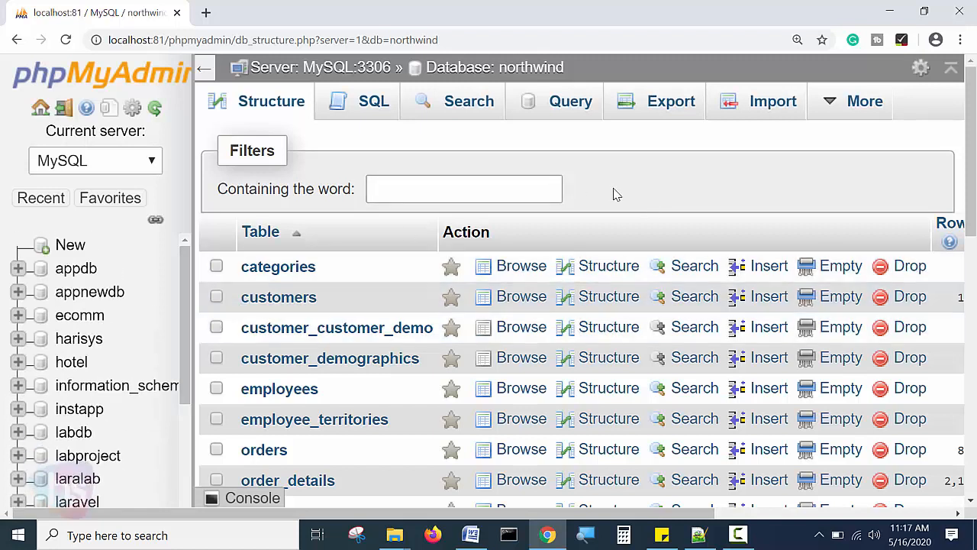
left_click(71, 249)
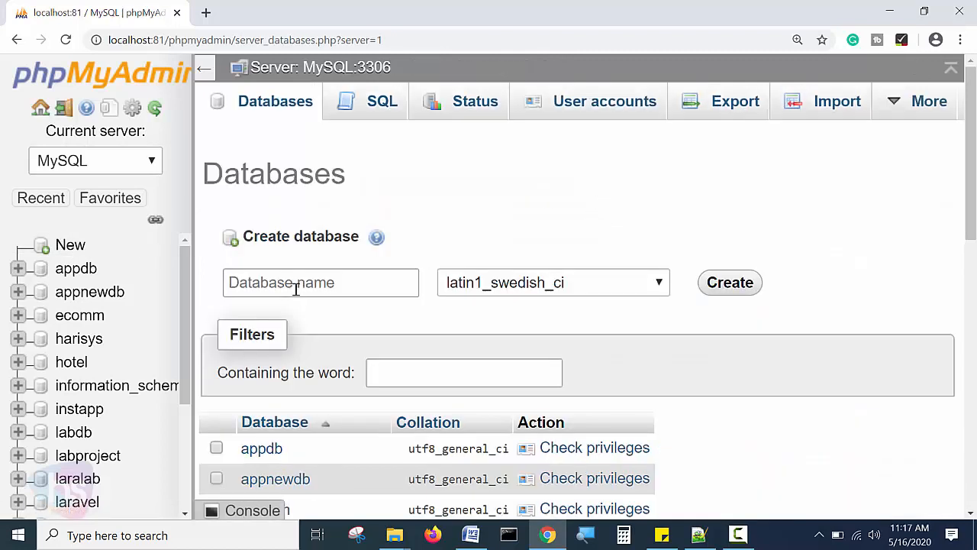
Create a database named Databasenew with the utf8_general_ci collation.
left_click(296, 284)
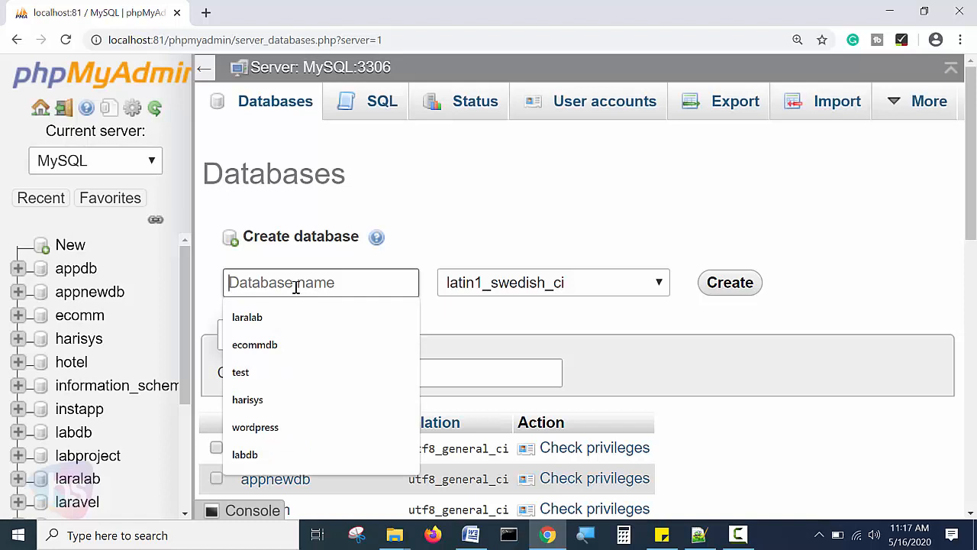
type("Datab")
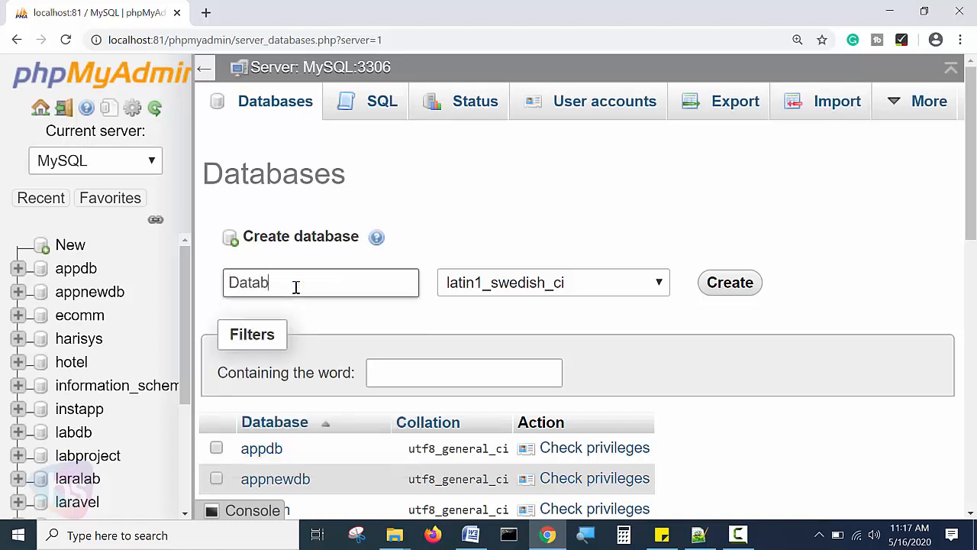
type("asenew")
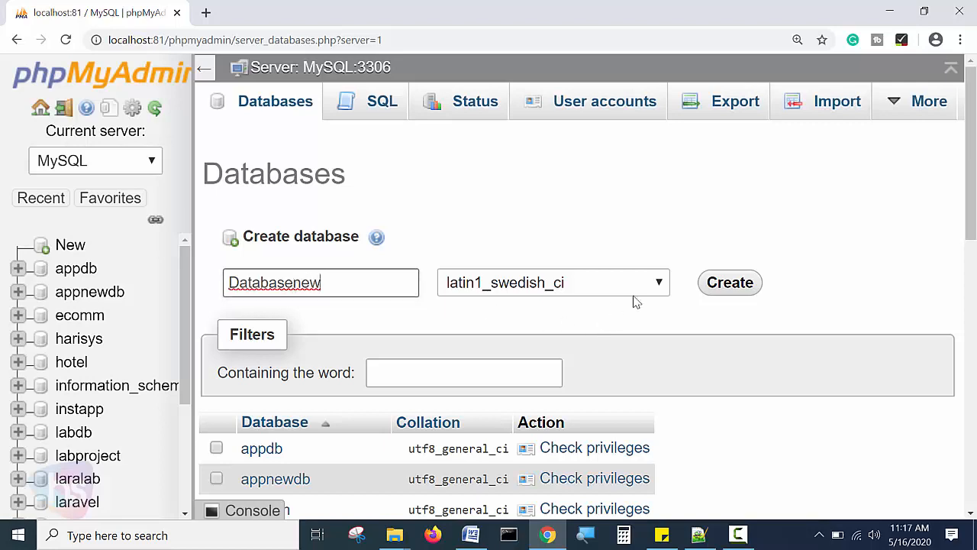
scroll(715, 290, "down", 2)
scroll(712, 293, "up", 2)
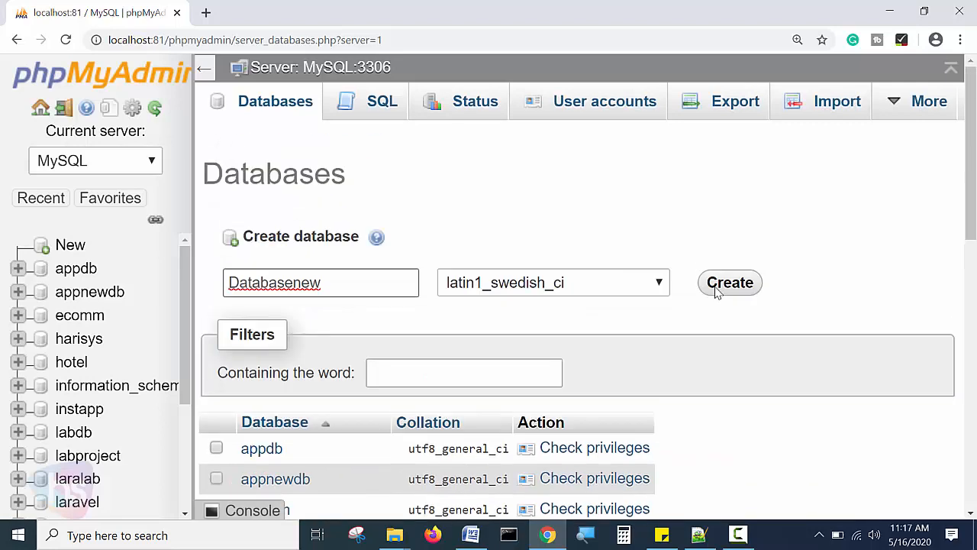
left_click(661, 284)
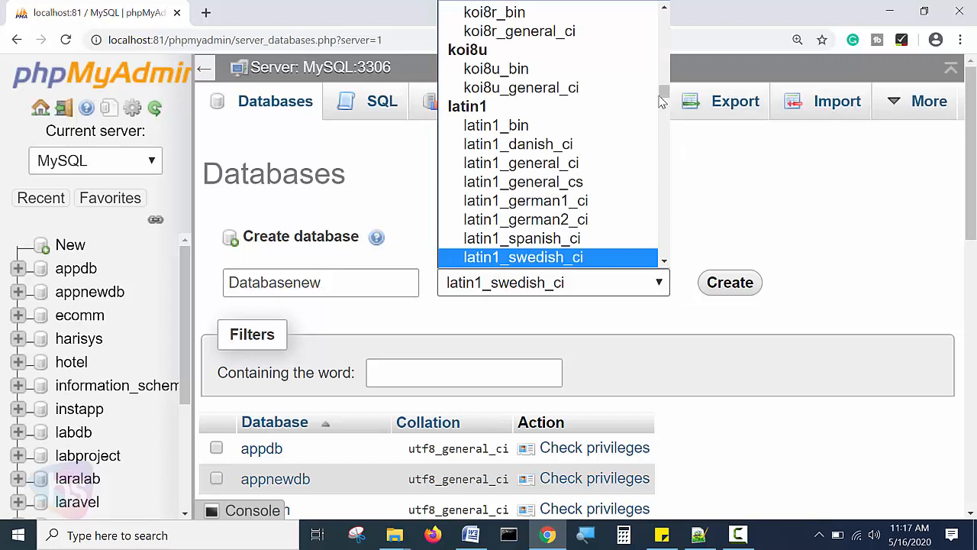
left_click_drag(664, 103, 674, 212)
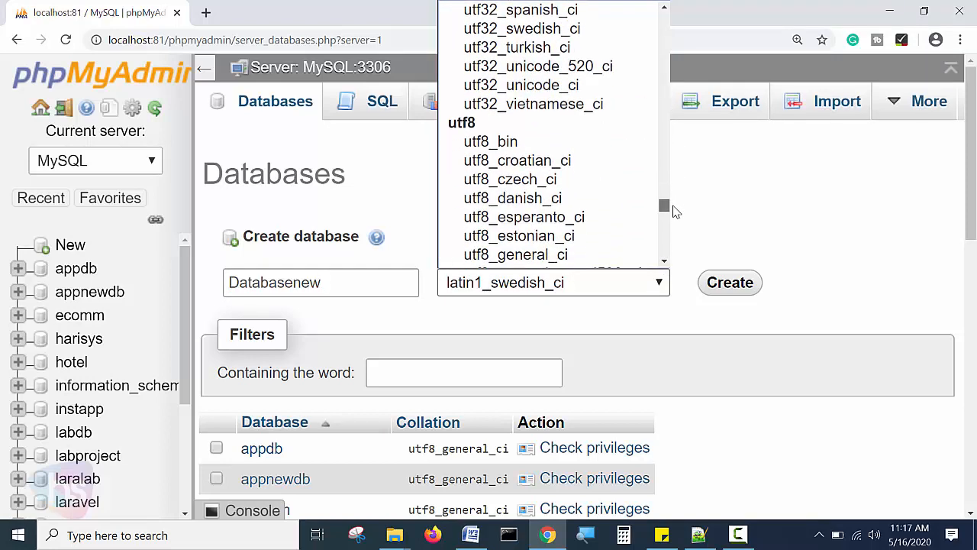
left_click(535, 255)
left_click(721, 283)
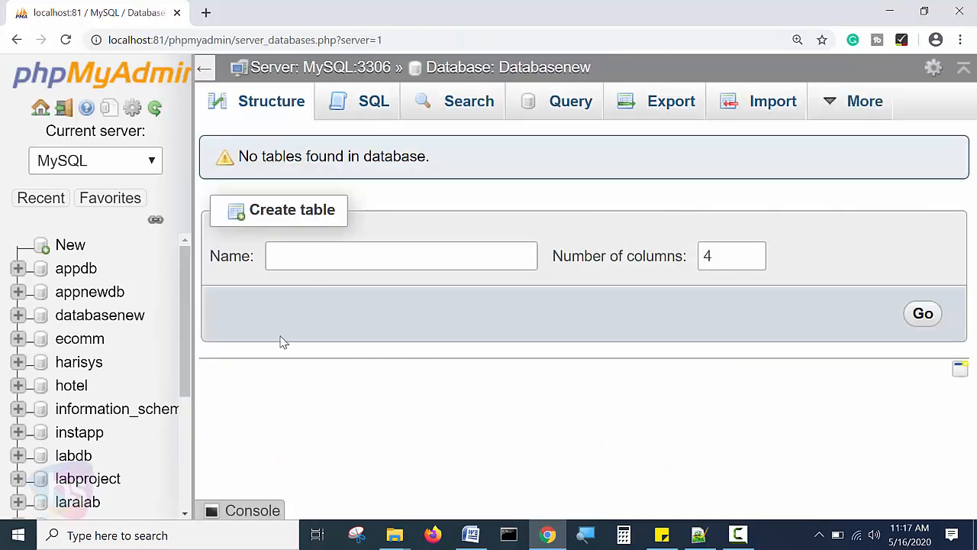
Open the databasenew database and go to its import page.
scroll(186, 326, "down", 1)
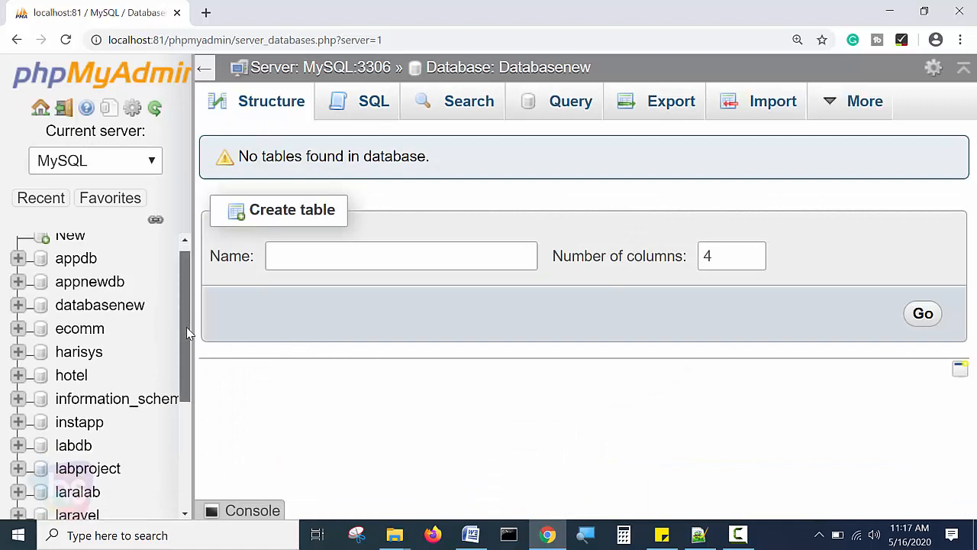
scroll(191, 339, "down", 1)
left_click_drag(195, 351, 182, 311)
left_click(110, 319)
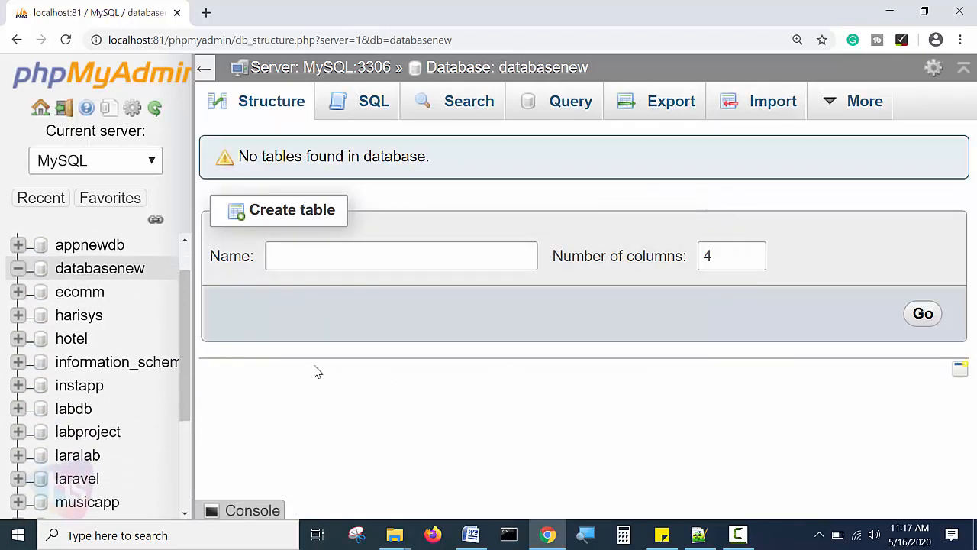
left_click(97, 271)
left_click(767, 107)
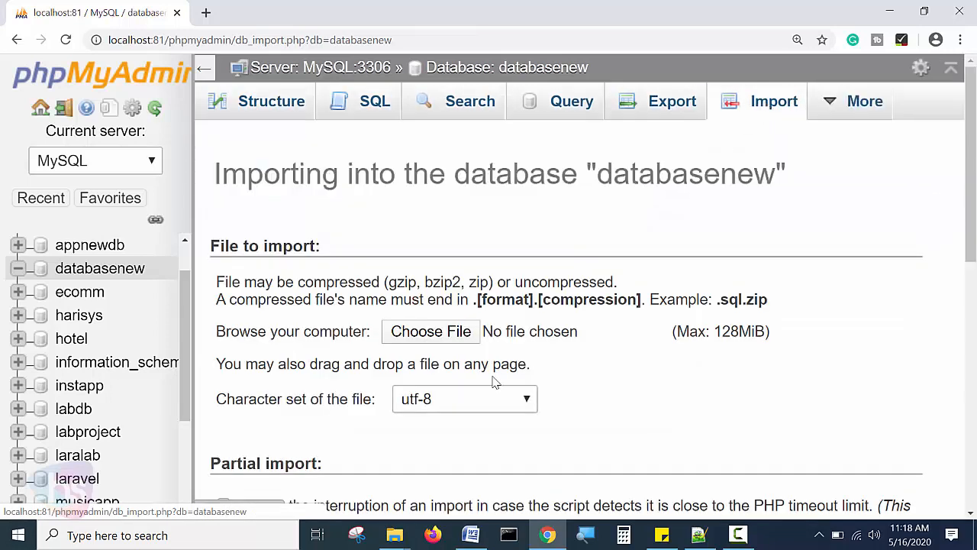
Check the target database name and the accepted compressed and uncompressed file types on the import page.
left_click_drag(245, 175, 763, 176)
left_click(712, 185)
left_click_drag(600, 175, 771, 177)
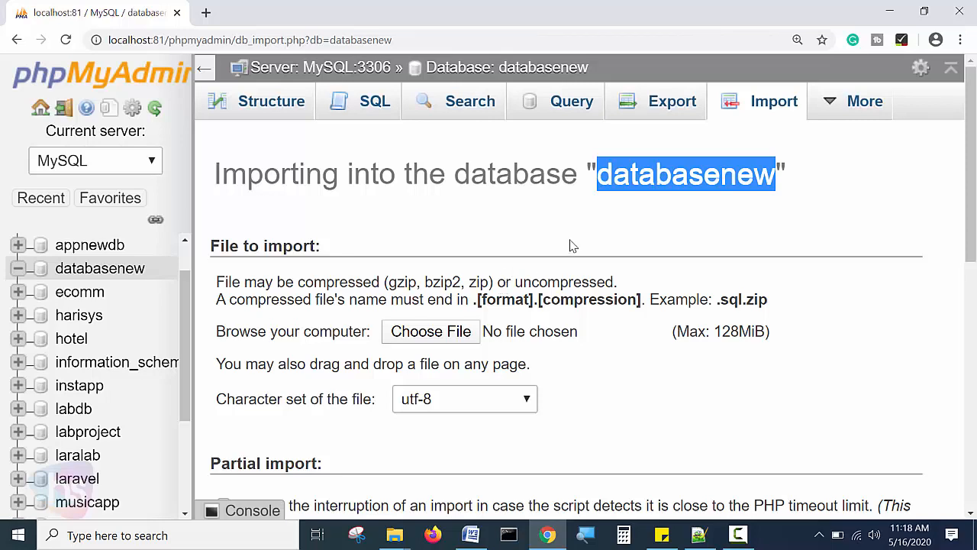
left_click(445, 331)
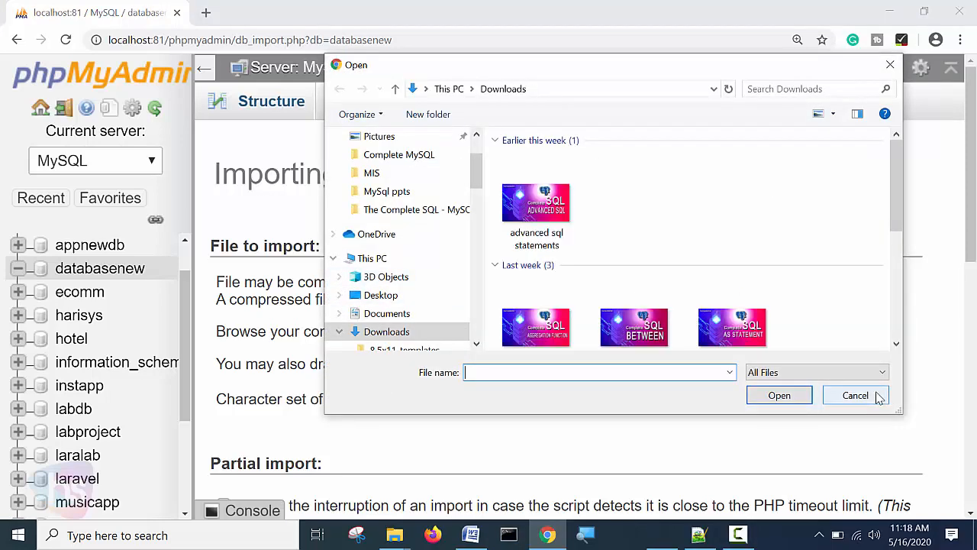
left_click(853, 396)
left_click(319, 281)
left_click_drag(230, 282, 618, 283)
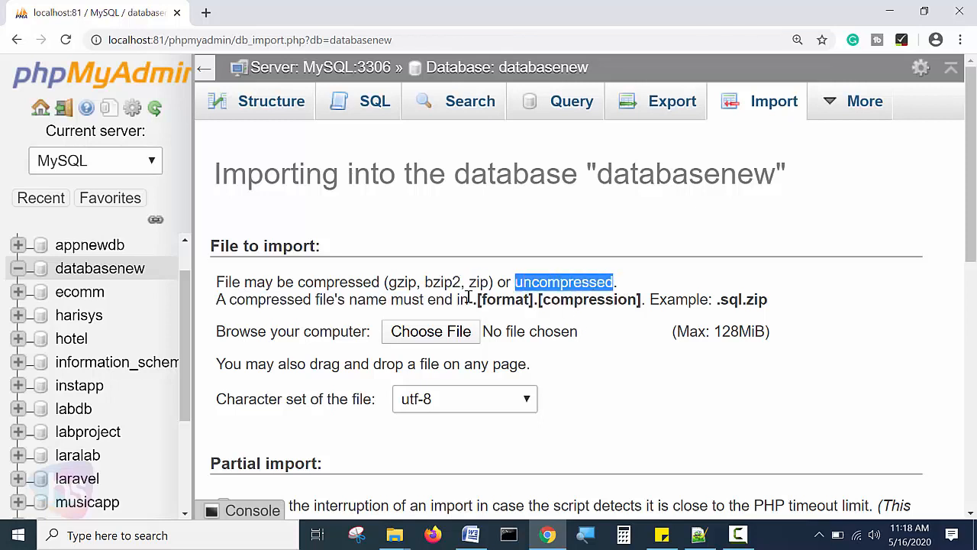
left_click(568, 289)
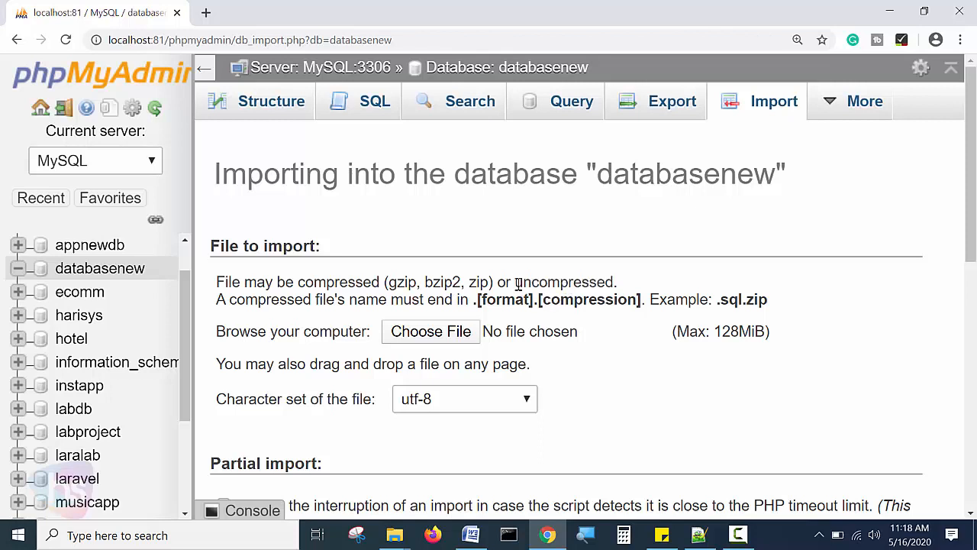
left_click_drag(518, 282, 613, 282)
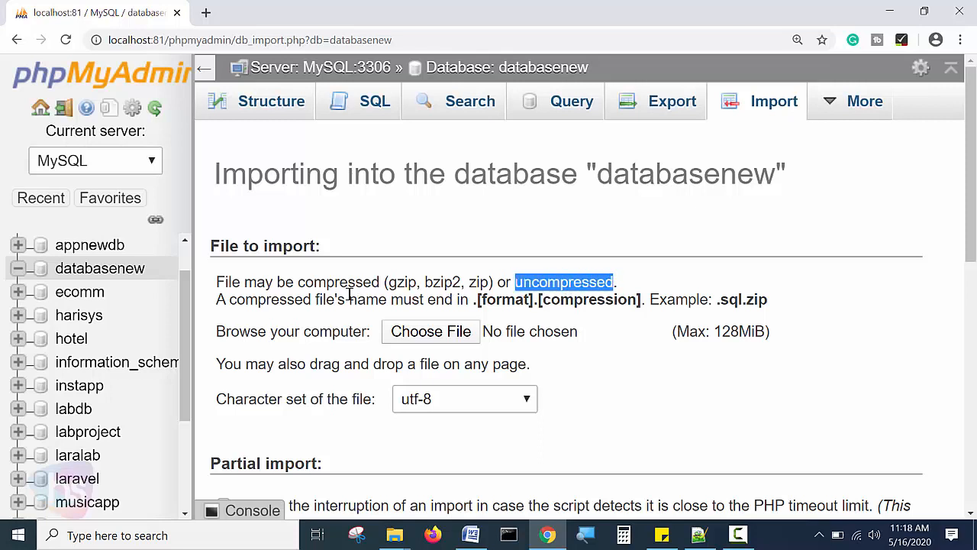
Choose the northwind (2) SQL file from the Downloads folder as the file to import.
left_click(419, 342)
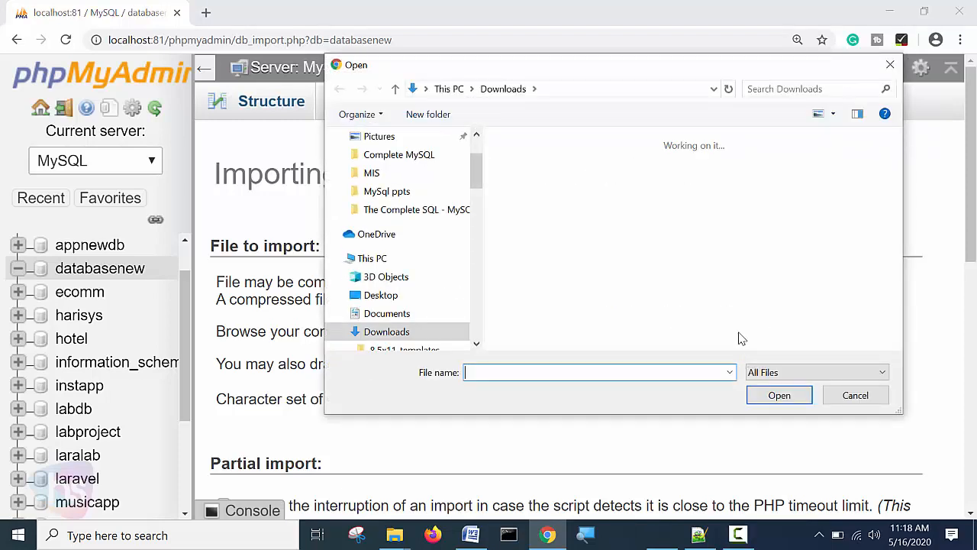
left_click(555, 220)
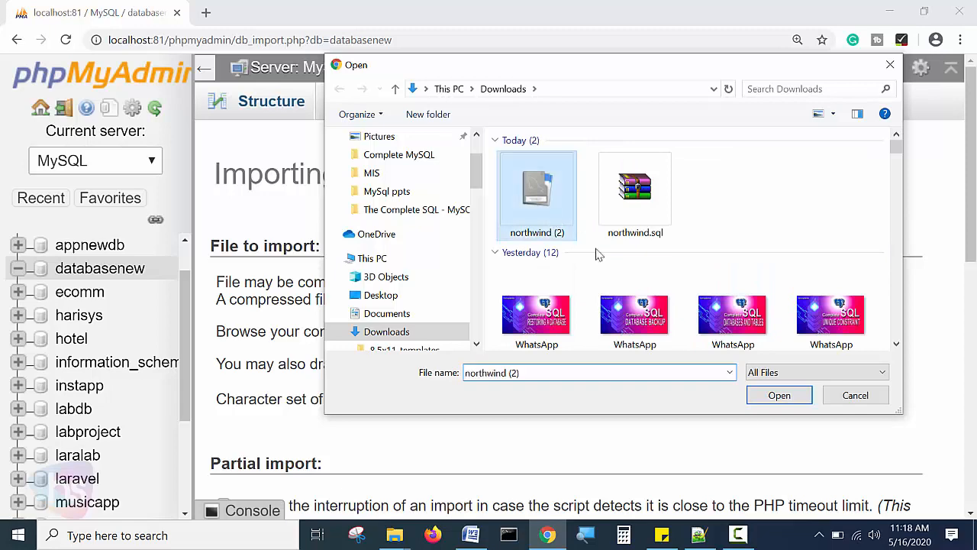
left_click(778, 395)
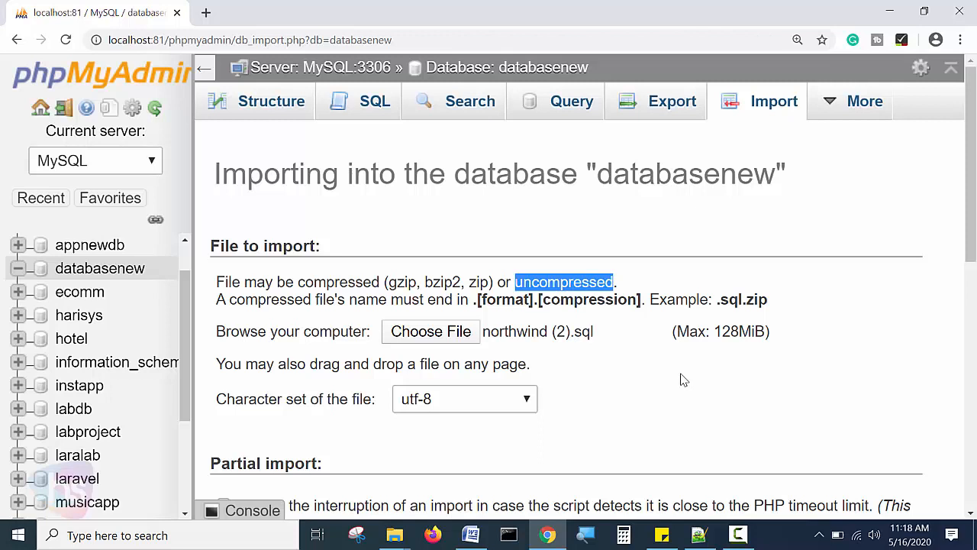
Check the maximum allowed size of the import file and glance over the partial import settings.
left_click(729, 336)
left_click_drag(716, 335, 747, 341)
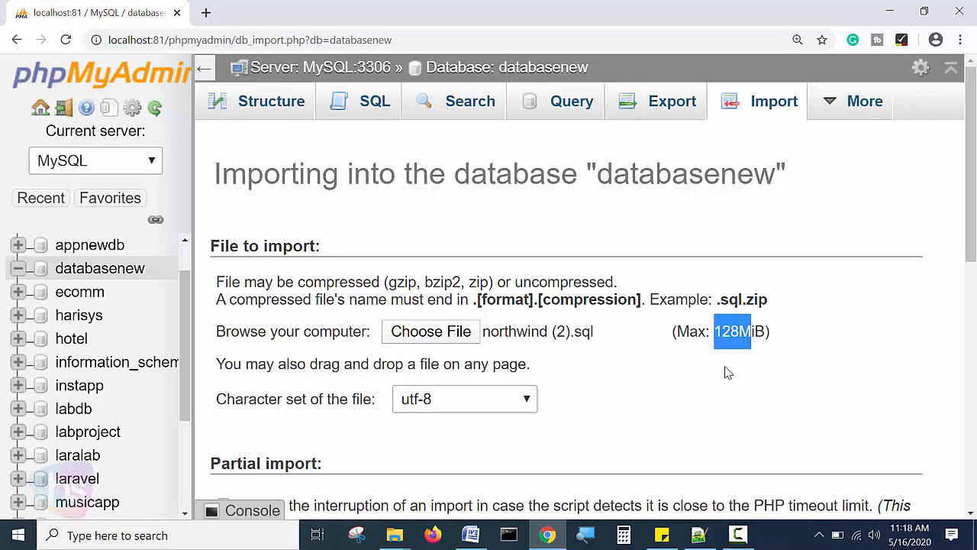
left_click(717, 345)
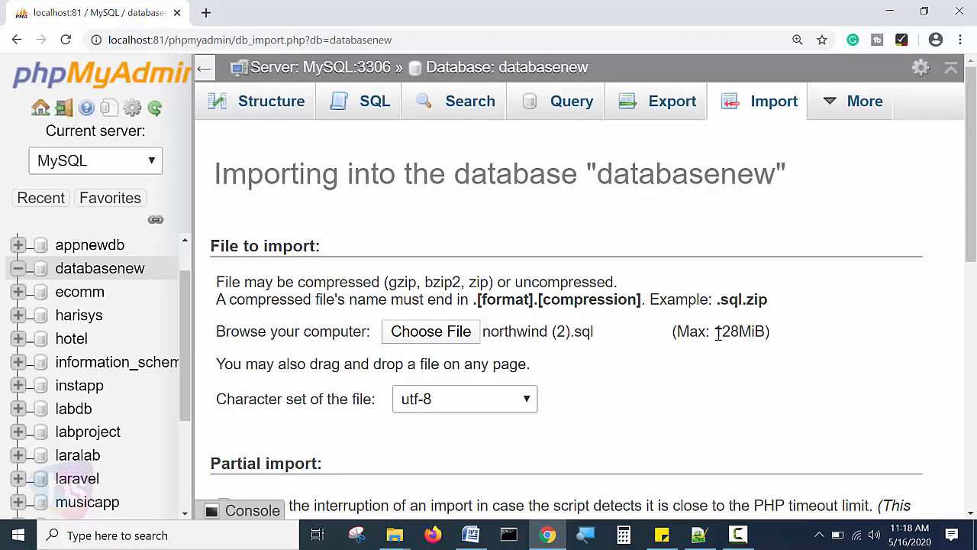
left_click_drag(713, 333, 744, 336)
scroll(728, 364, "down", 3)
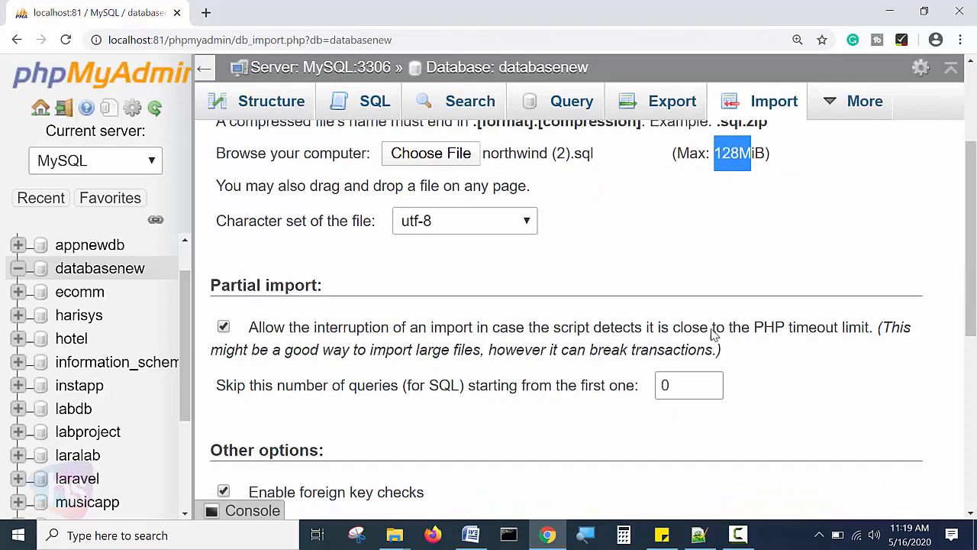
scroll(726, 364, "up", 3)
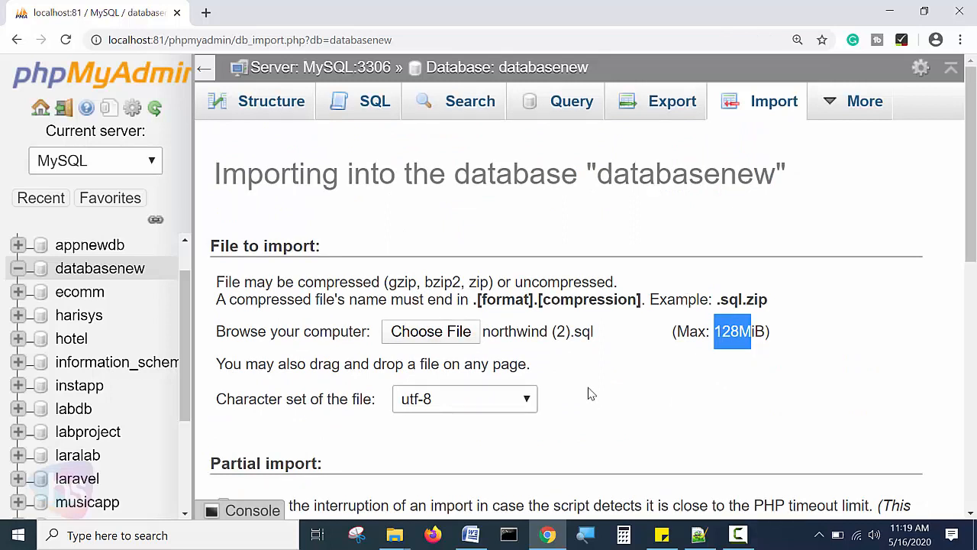
left_click(704, 333)
left_click_drag(707, 334, 756, 331)
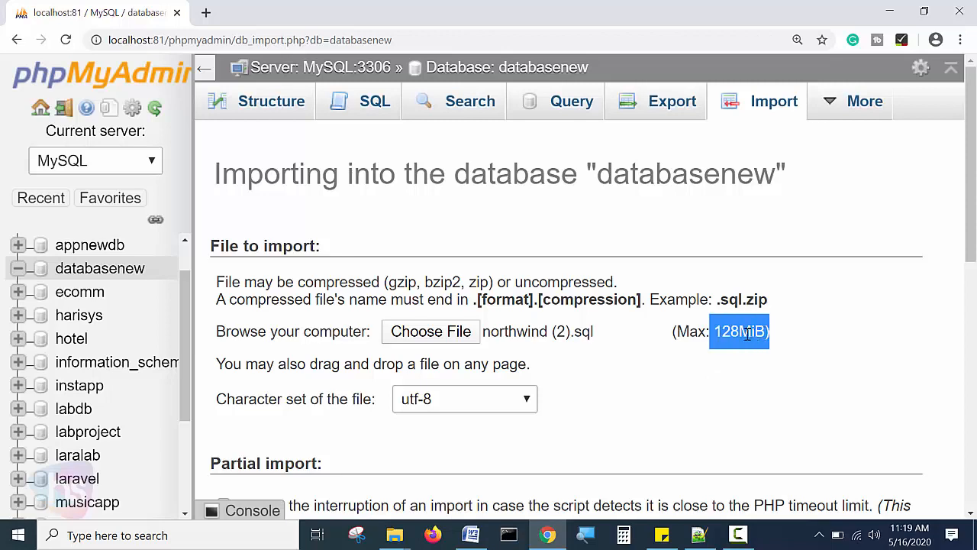
left_click(744, 334)
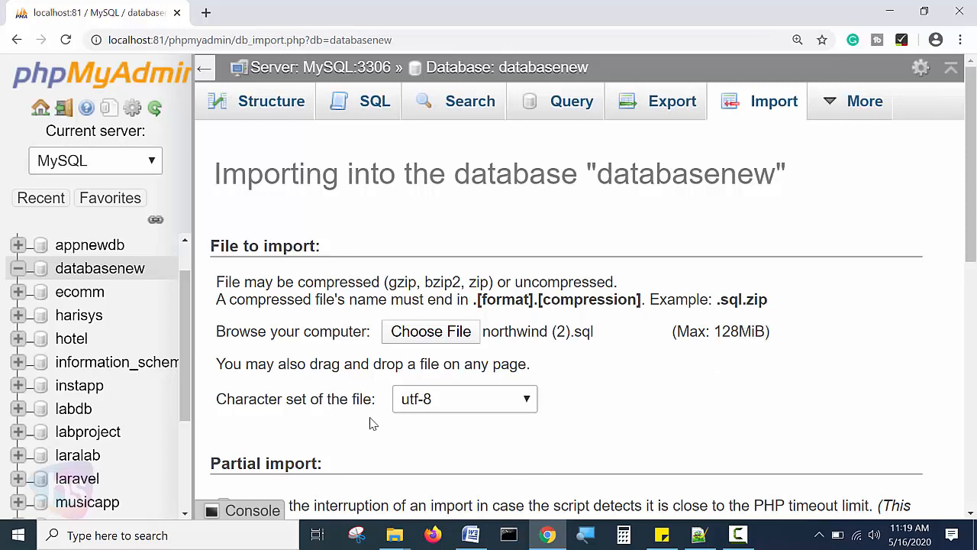
Select SQL as the import format and examine the available SQL compatibility modes.
scroll(664, 388, "down", 3)
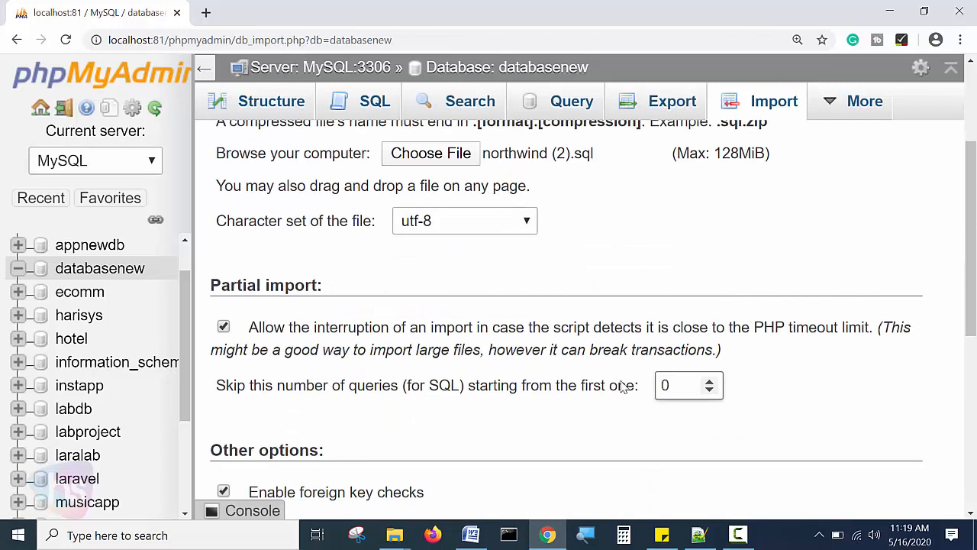
scroll(556, 349, "down", 3)
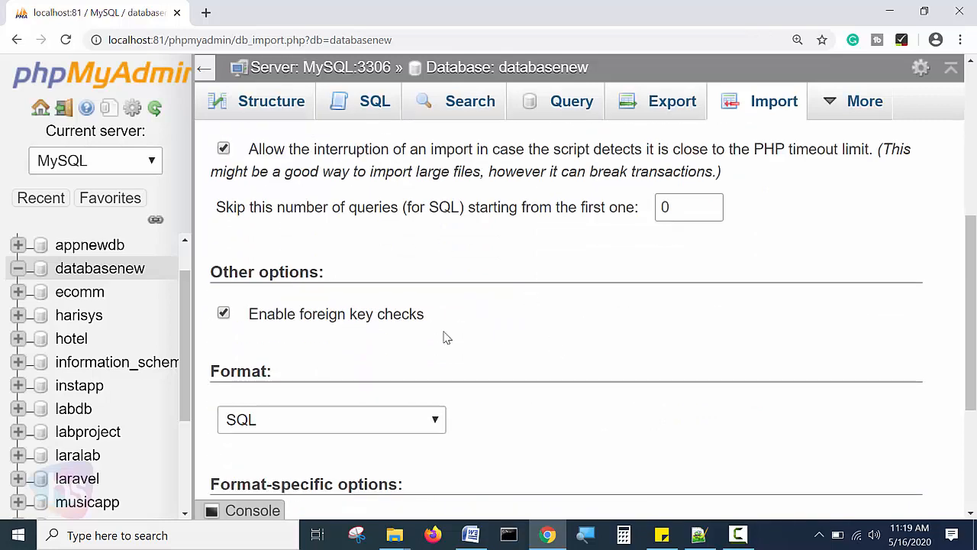
scroll(423, 386, "down", 3)
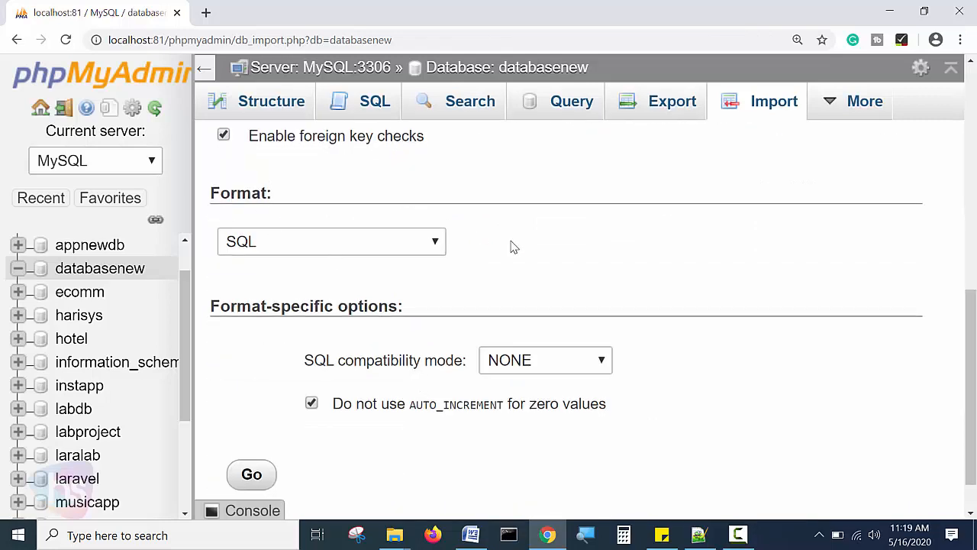
left_click(434, 246)
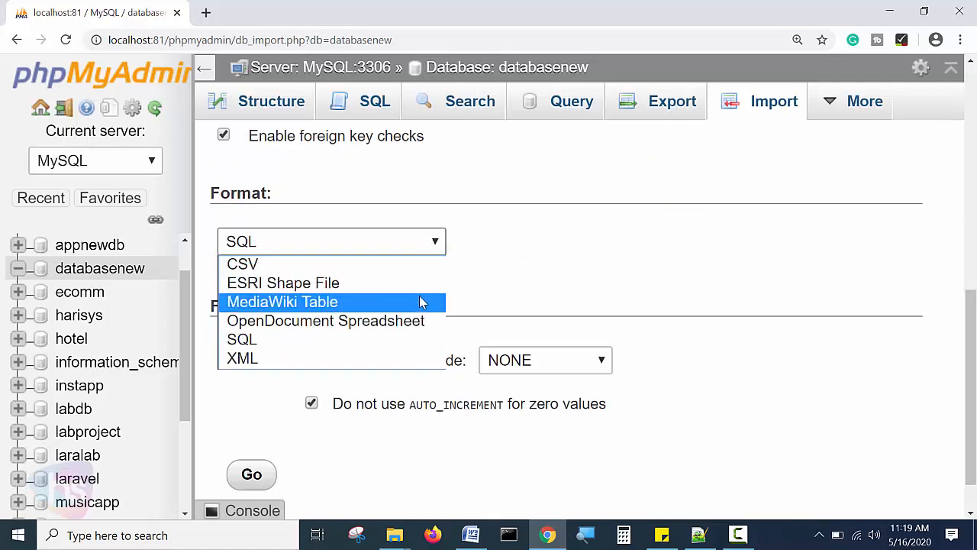
left_click(371, 342)
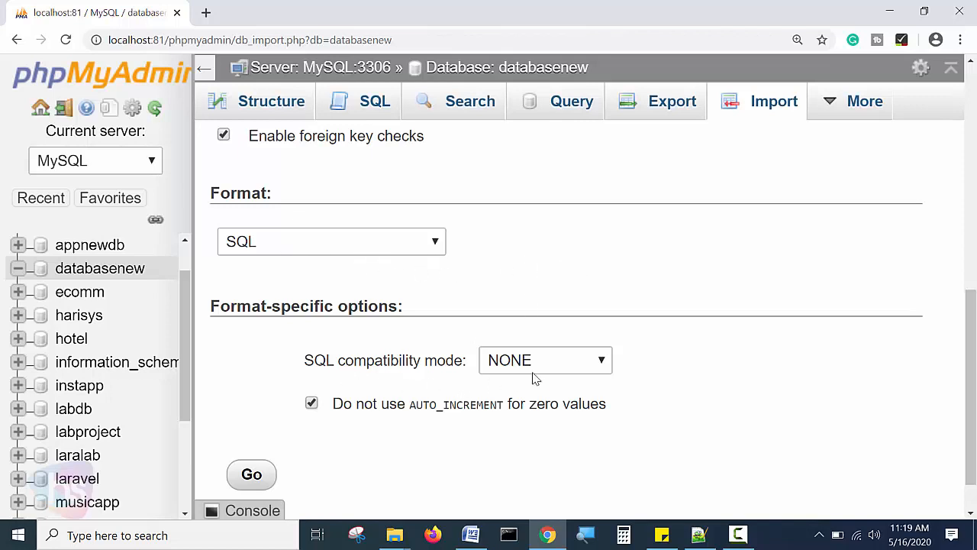
left_click(608, 367)
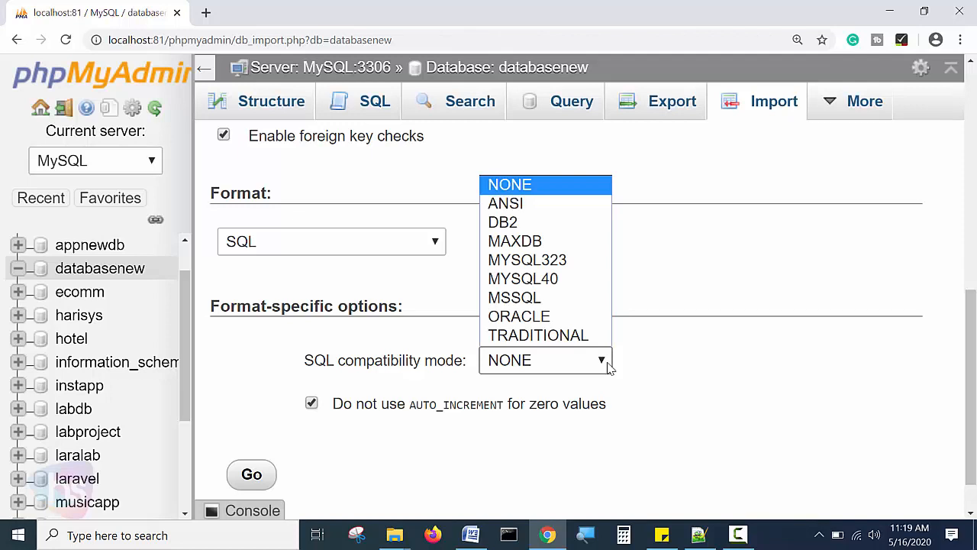
left_click(711, 333)
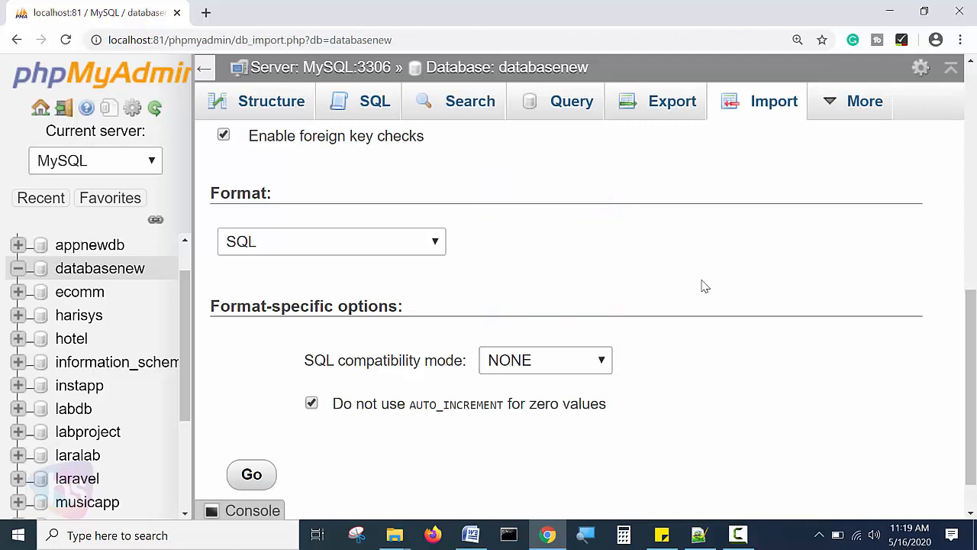
Keep the SQL compatibility mode at NONE and run the import of the northwind (2) SQL file into databasenew.
left_click(602, 362)
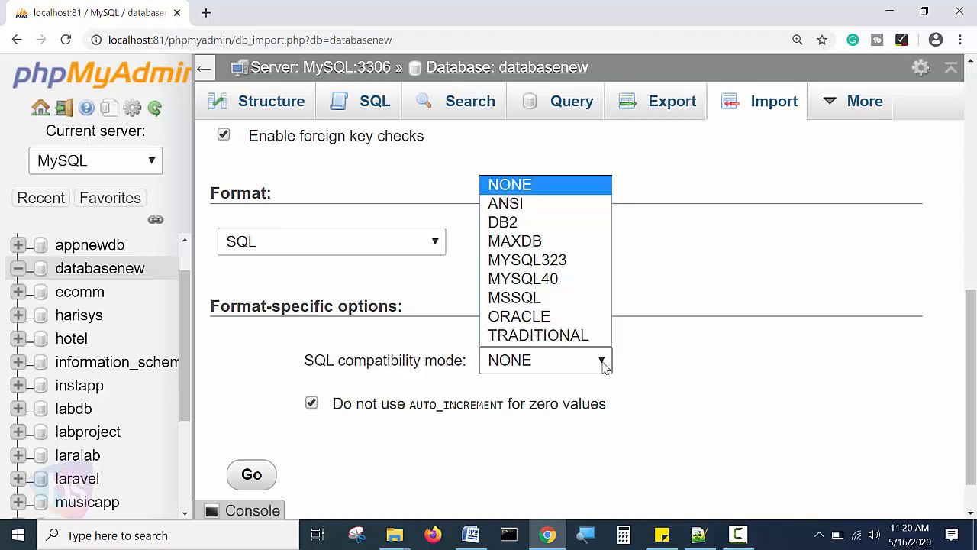
left_click(633, 365)
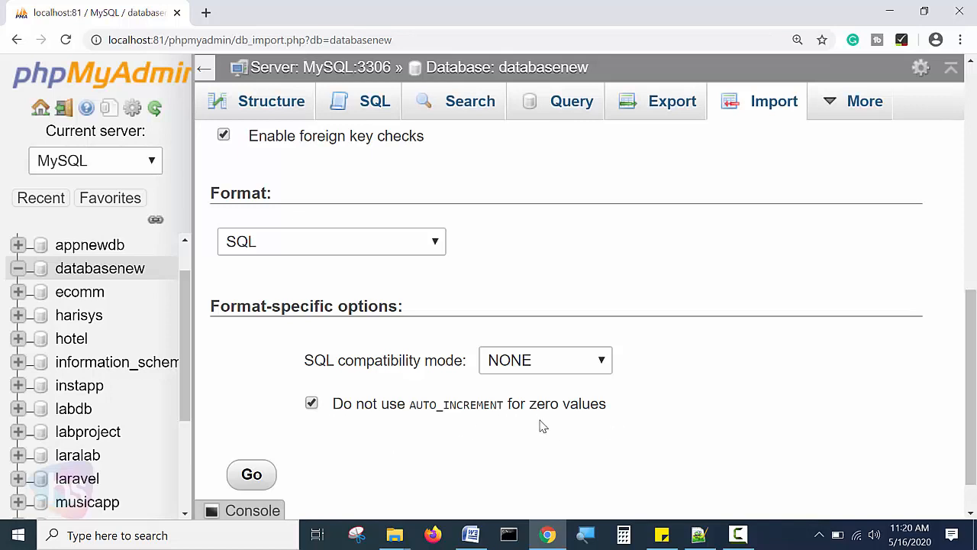
scroll(450, 397, "down", 1)
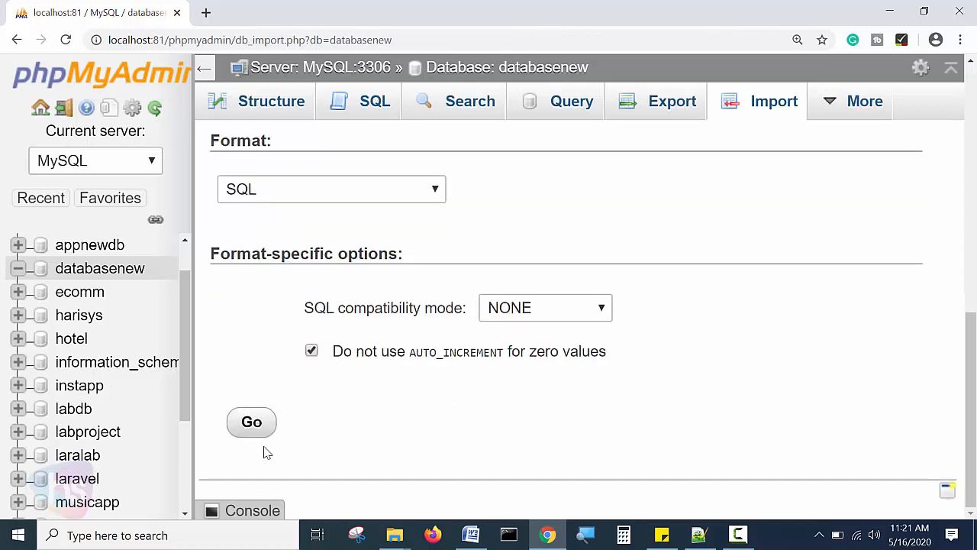
left_click(259, 426)
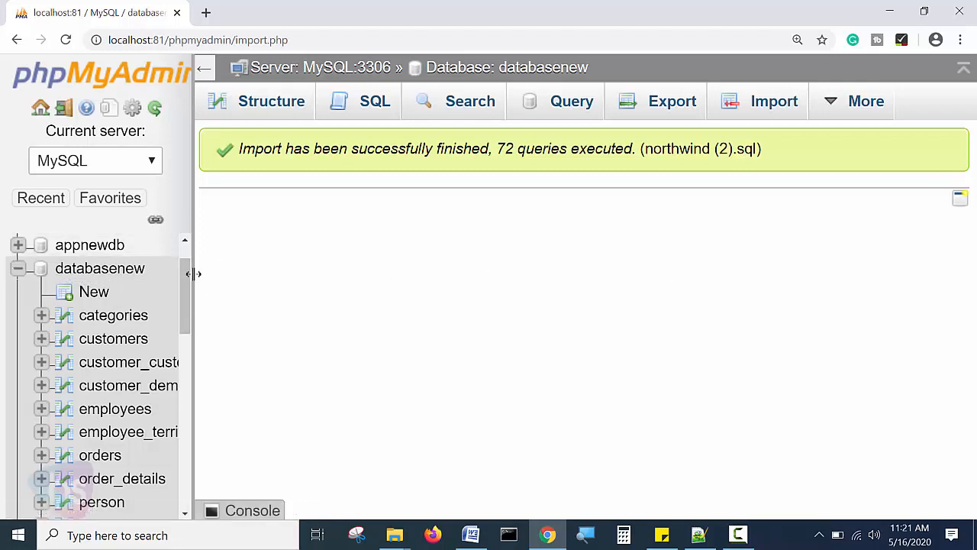
Open databasenew and examine the records and column structure of its customers table.
mouse_move(184, 273)
left_mouse_down()
mouse_move(183, 373)
mouse_move(184, 255)
left_mouse_up()
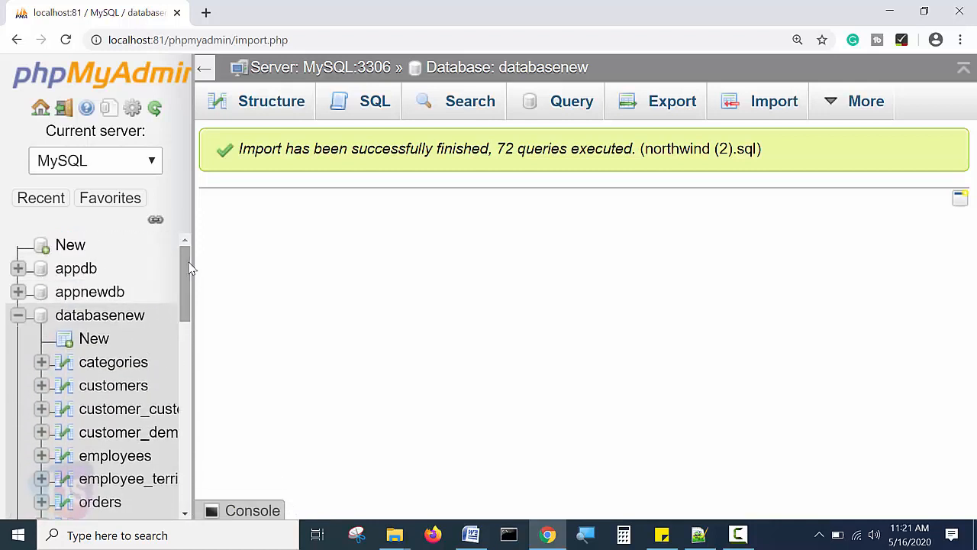
left_click(98, 322)
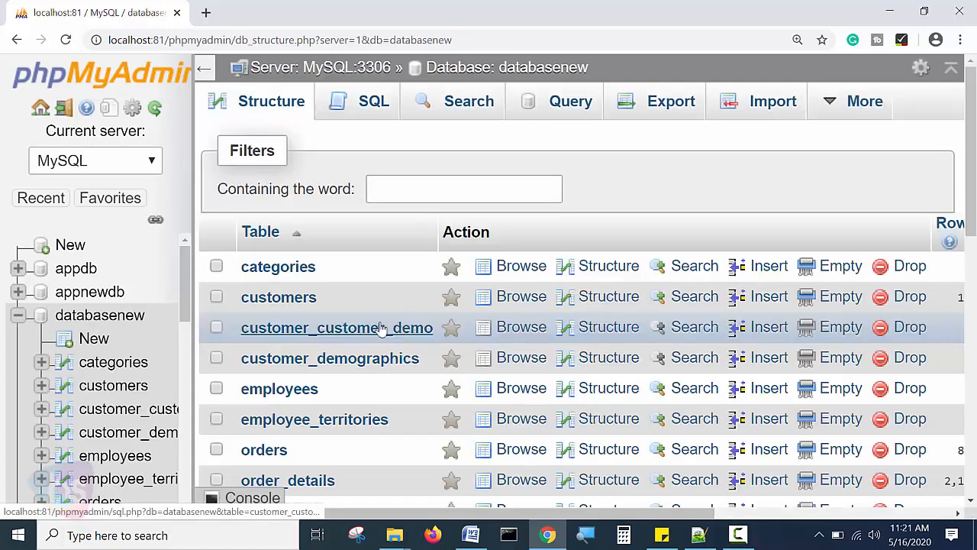
left_click(112, 388)
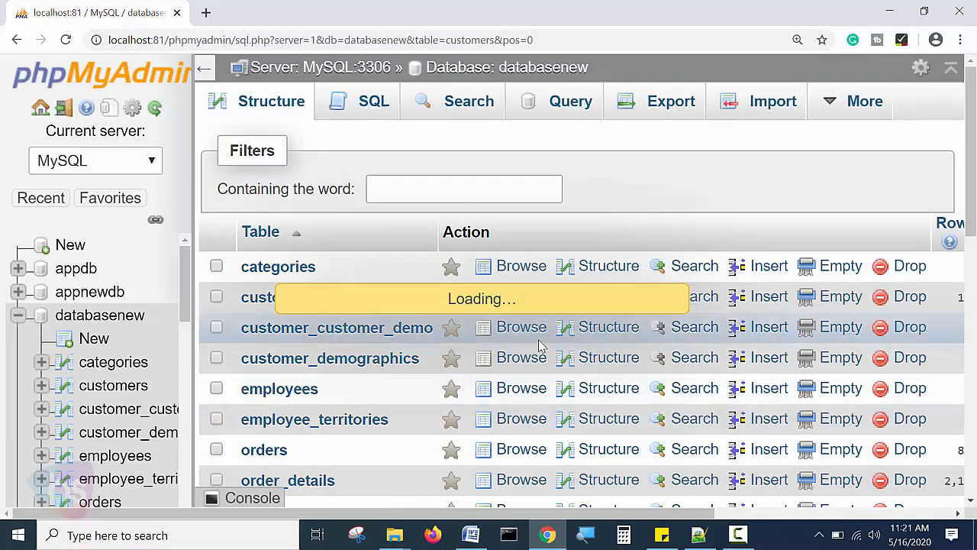
scroll(416, 420, "down", 10)
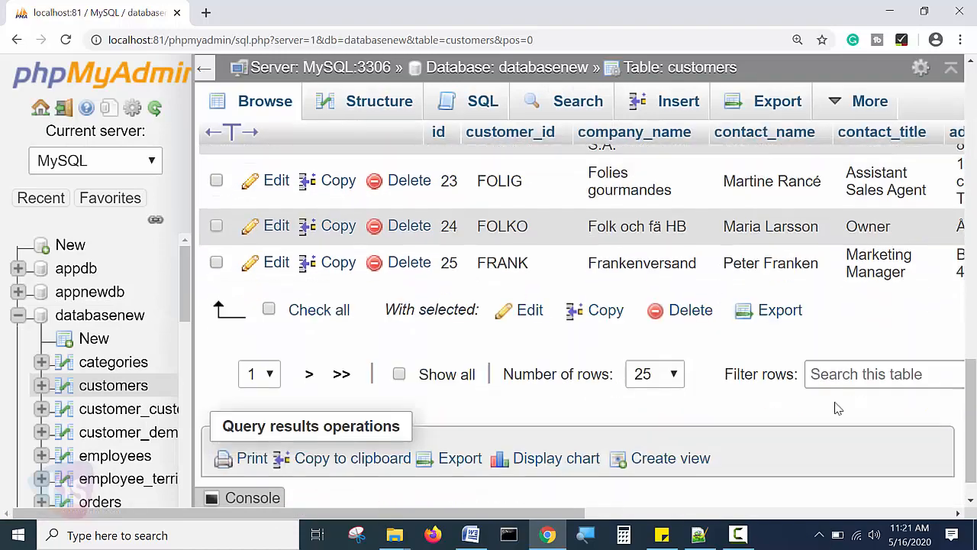
scroll(427, 353, "up", 5)
scroll(427, 353, "up", 10)
left_click(365, 121)
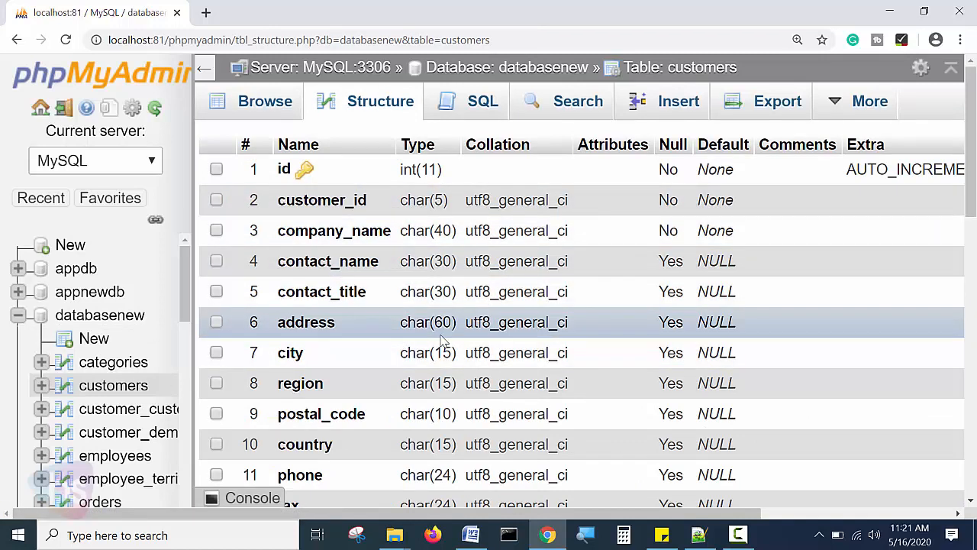
scroll(437, 374, "down", 3)
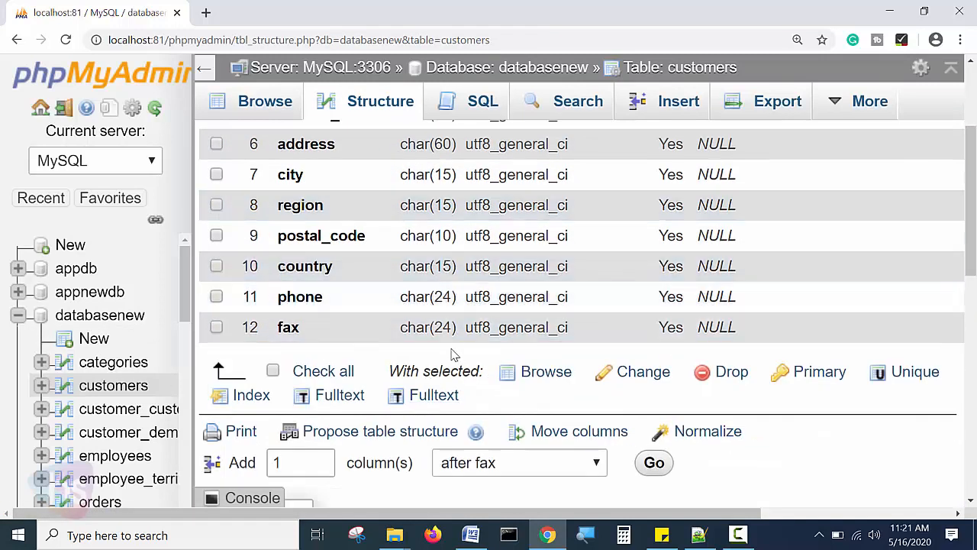
Examine the records and column structure of the categories table, and collapse databasenew in the database tree.
left_click(112, 368)
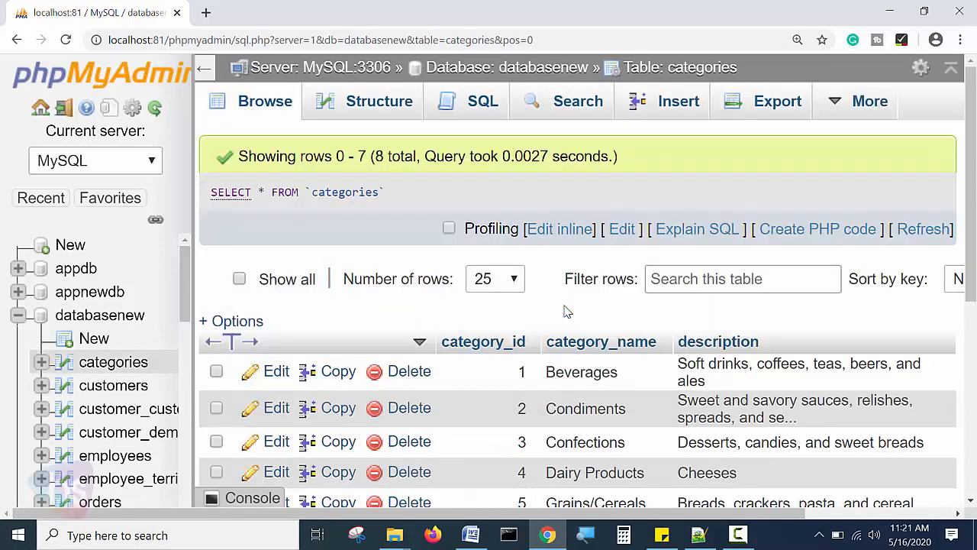
scroll(491, 326, "down", 2)
scroll(469, 285, "up", 2)
left_click(374, 107)
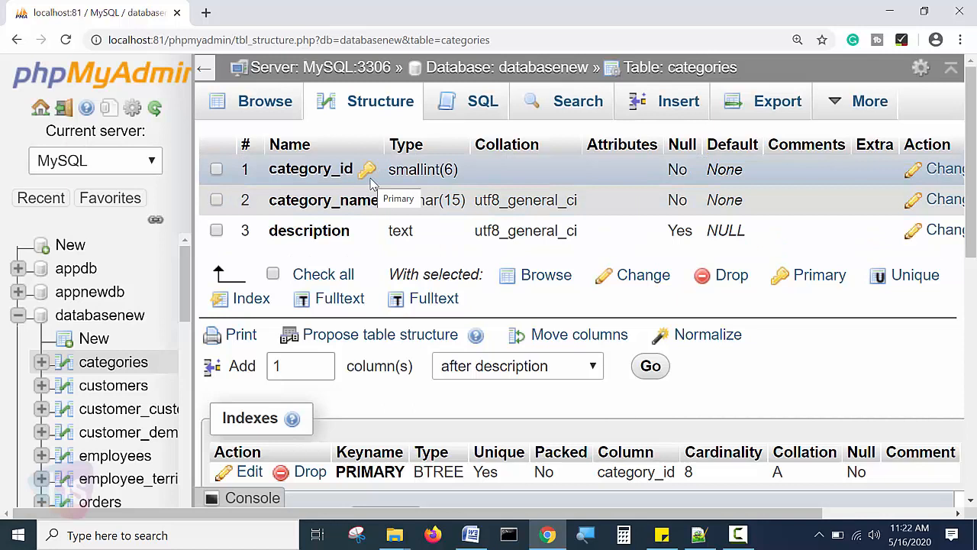
left_click(17, 314)
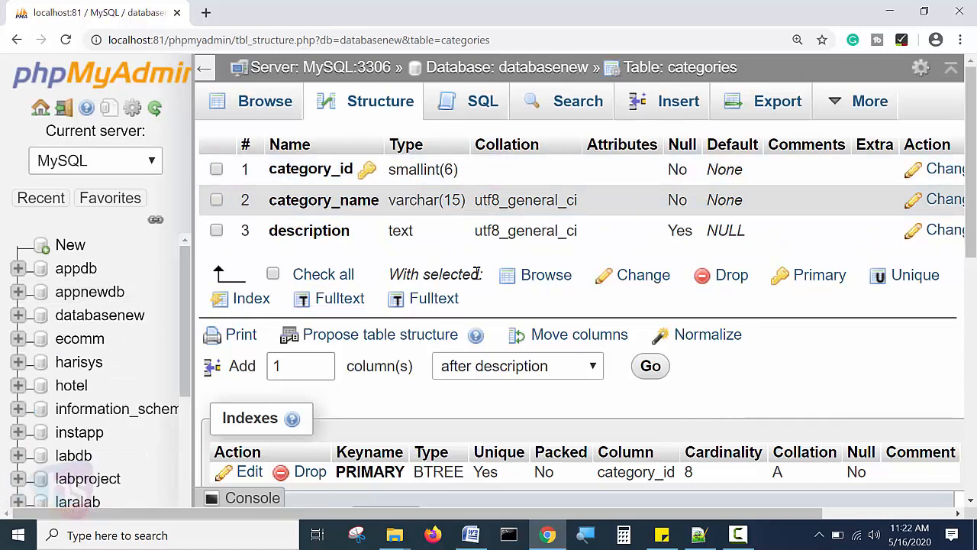